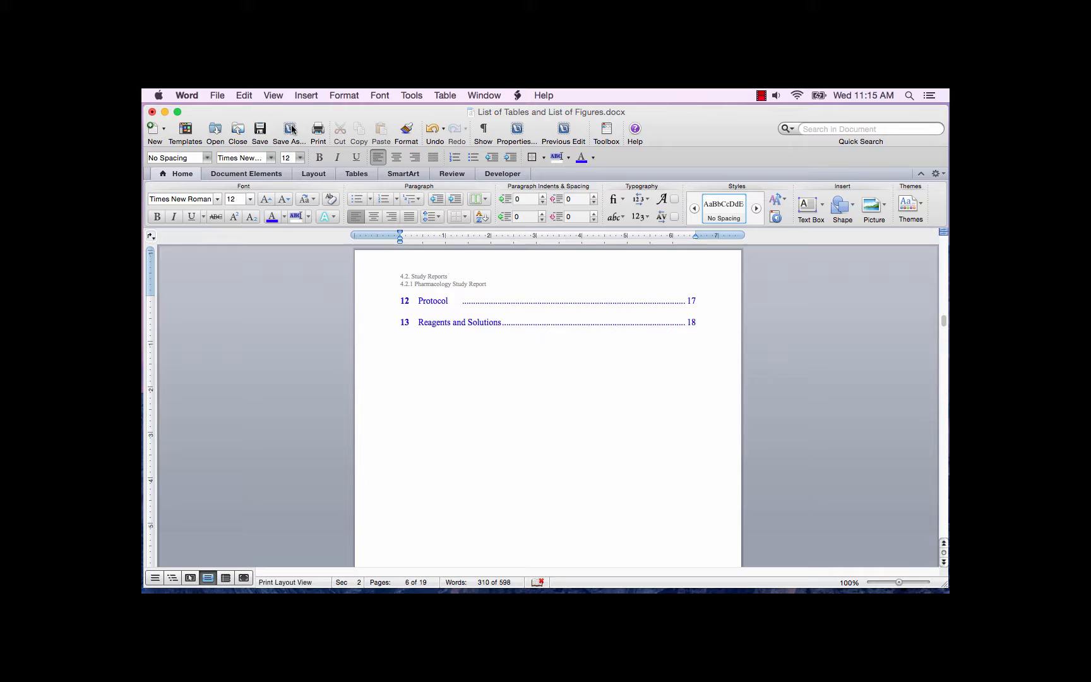
# - Configure the Table of Figures to collect Table captions, keeping the dotted tab leader
pyautogui.click(313, 100)
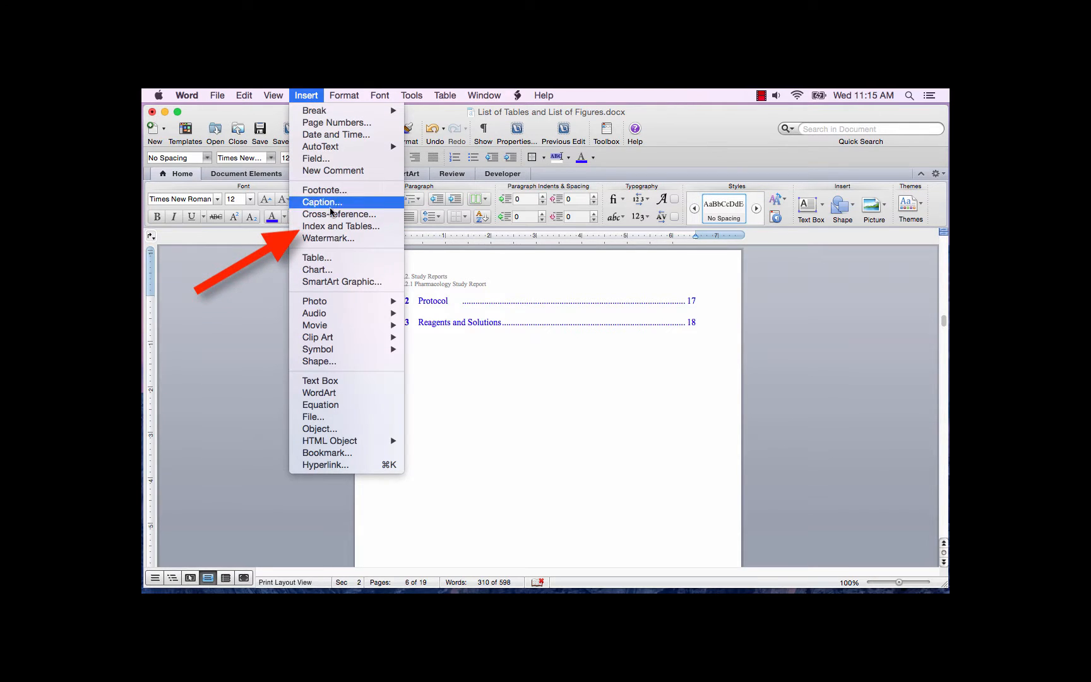
pyautogui.click(335, 227)
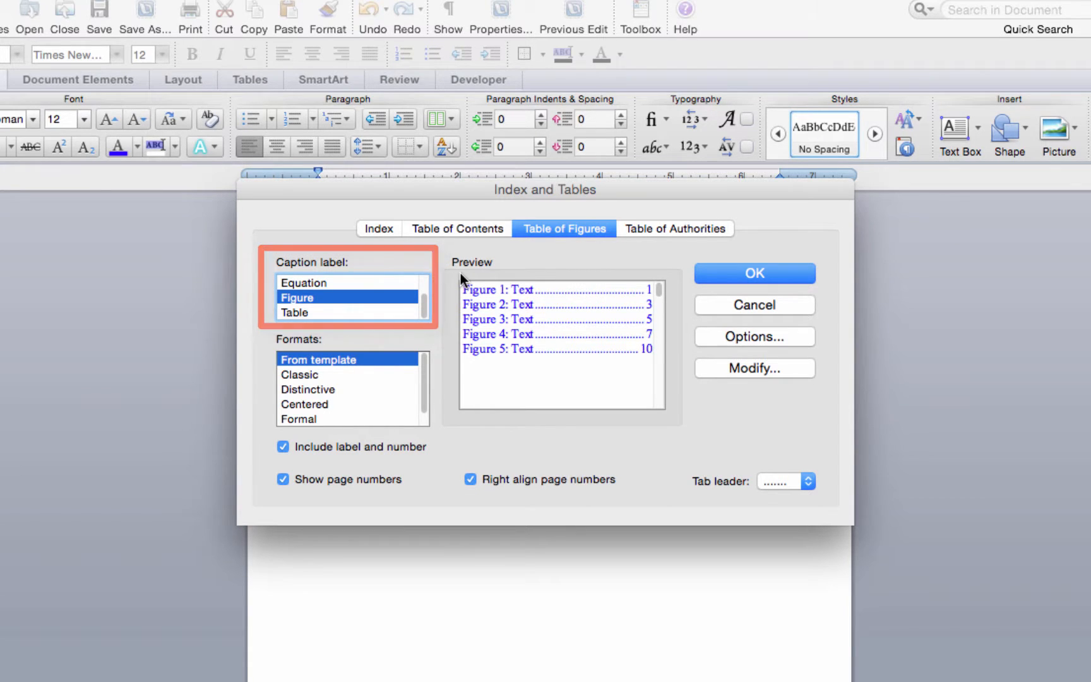
pyautogui.click(293, 313)
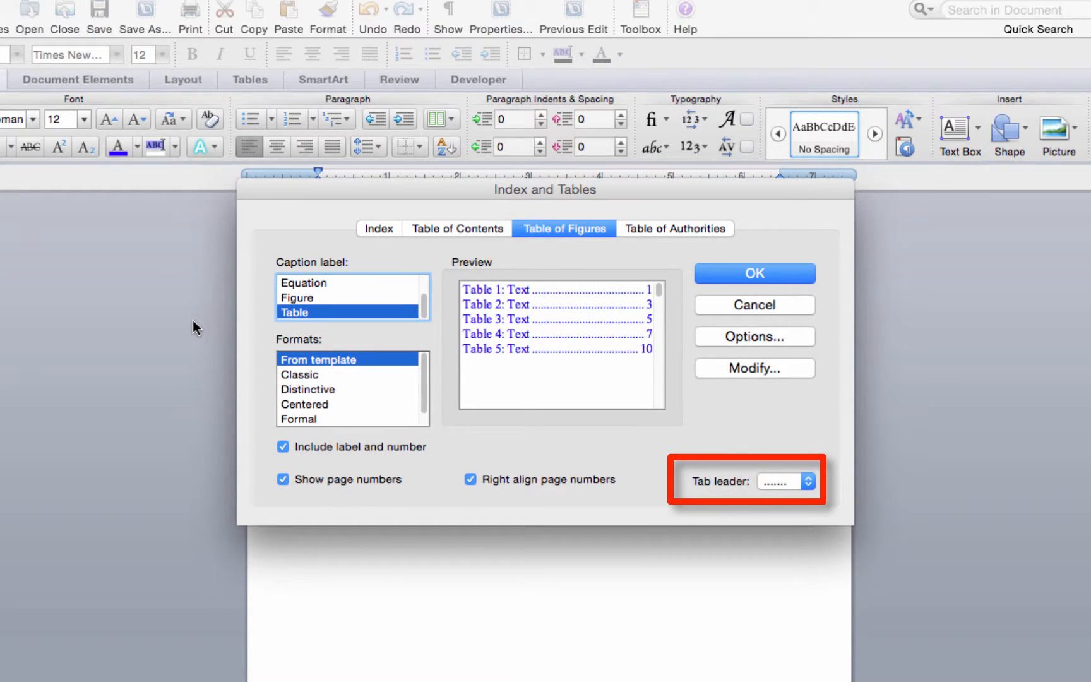
pyautogui.click(809, 482)
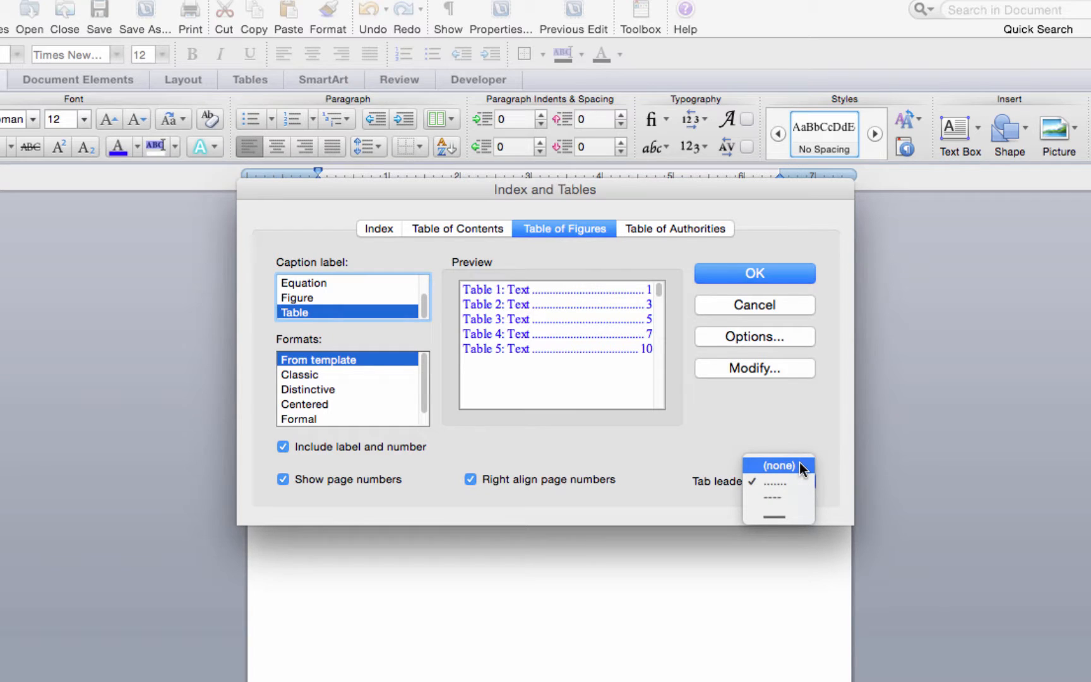
pyautogui.click(801, 481)
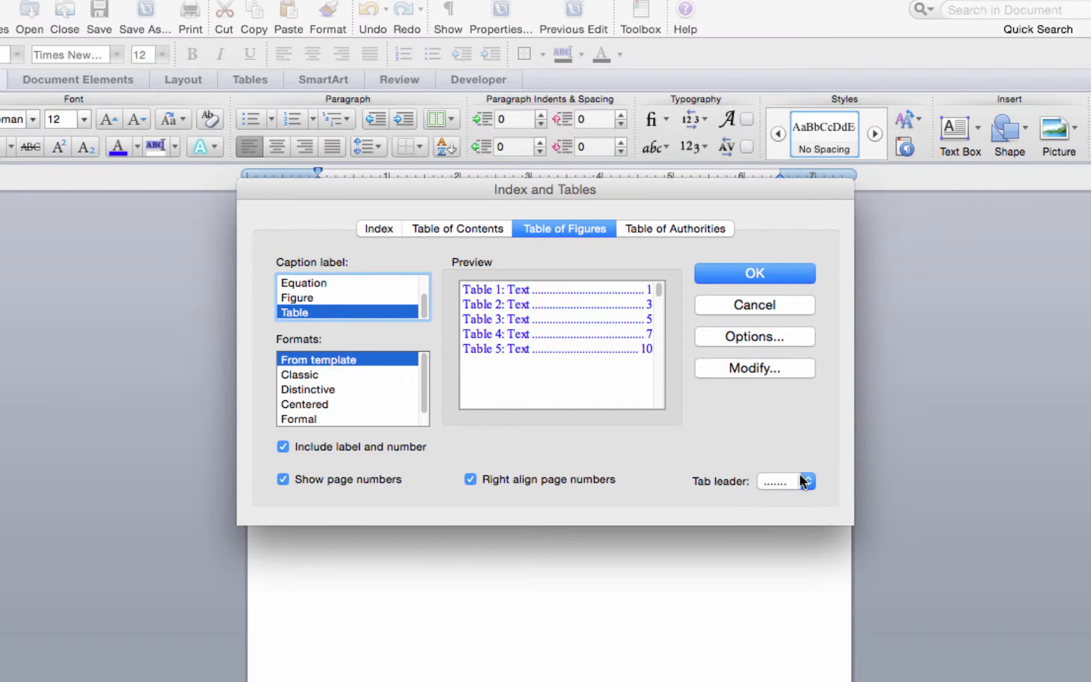
pyautogui.click(746, 368)
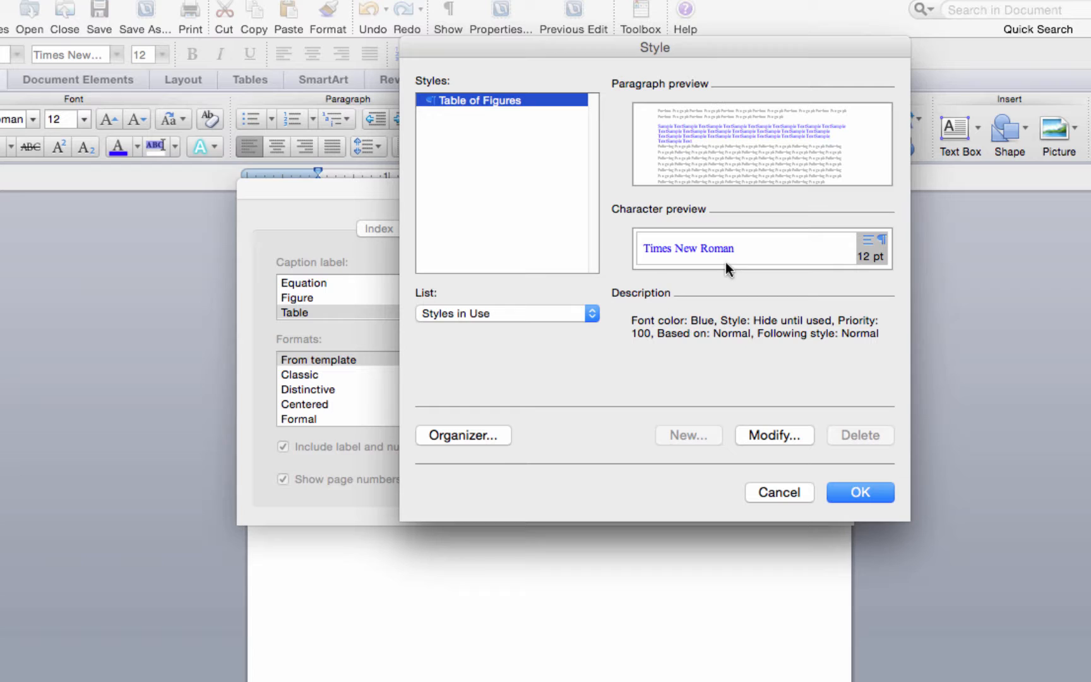
pyautogui.click(775, 434)
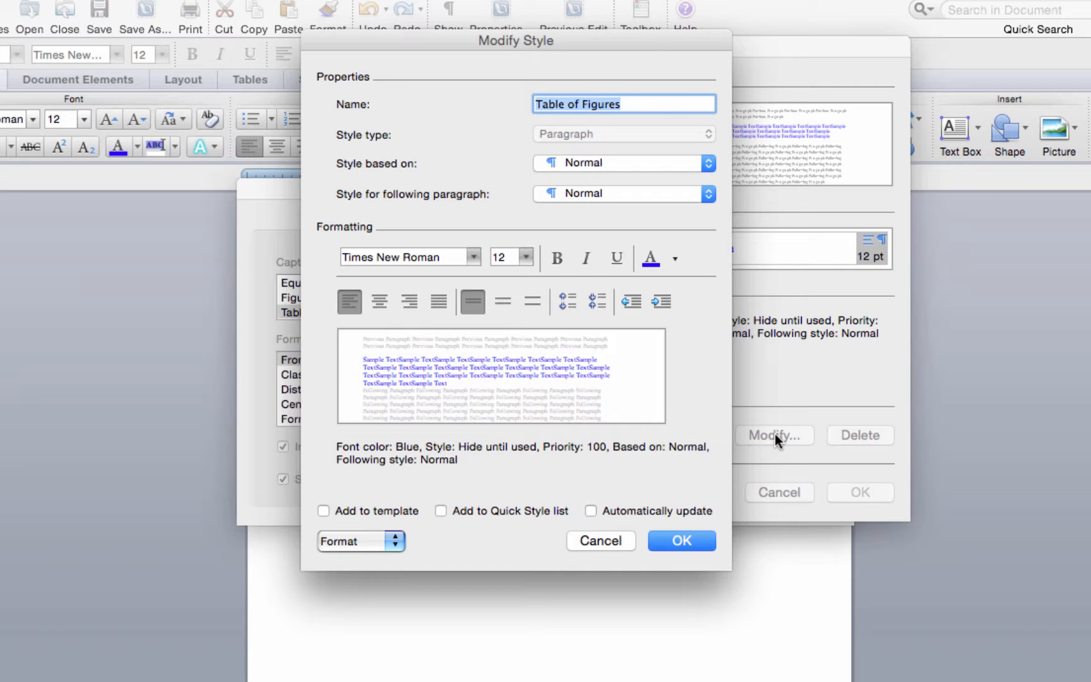
pyautogui.click(687, 541)
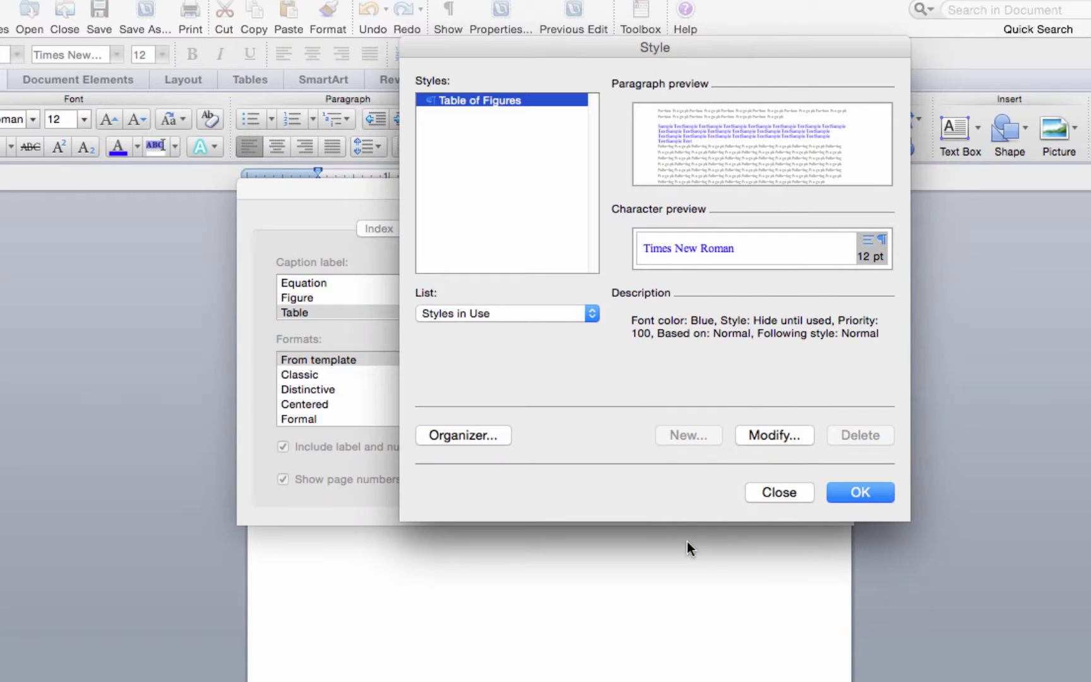
pyautogui.click(850, 491)
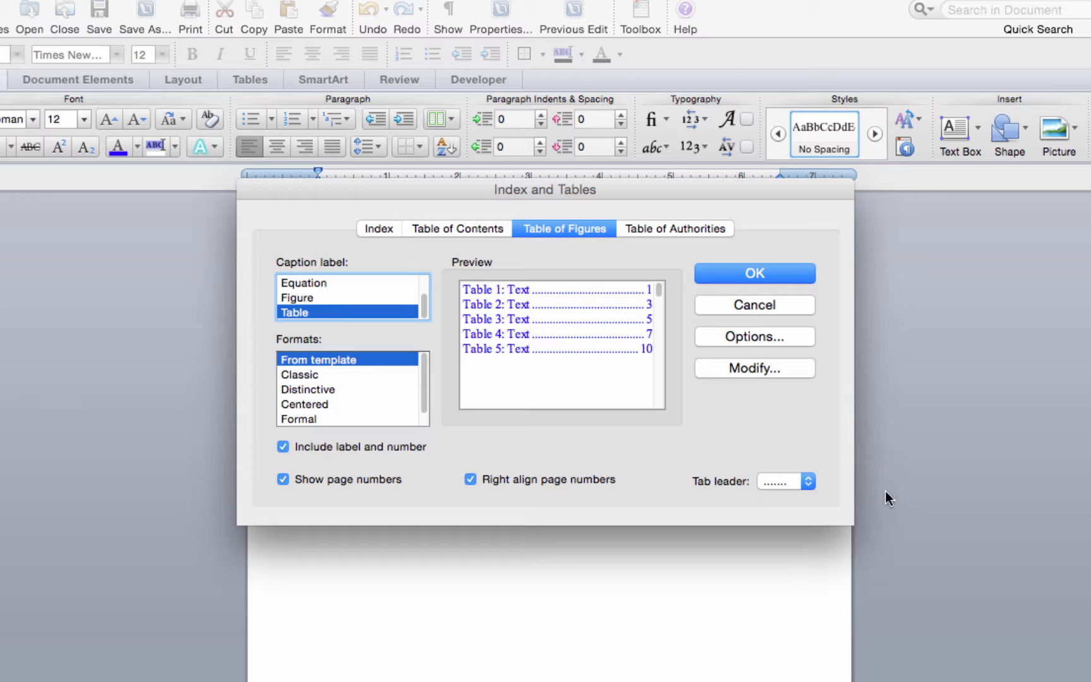
# - Insert the table list and give the line above Table 1 the TOC Title style for the heading
pyautogui.click(754, 275)
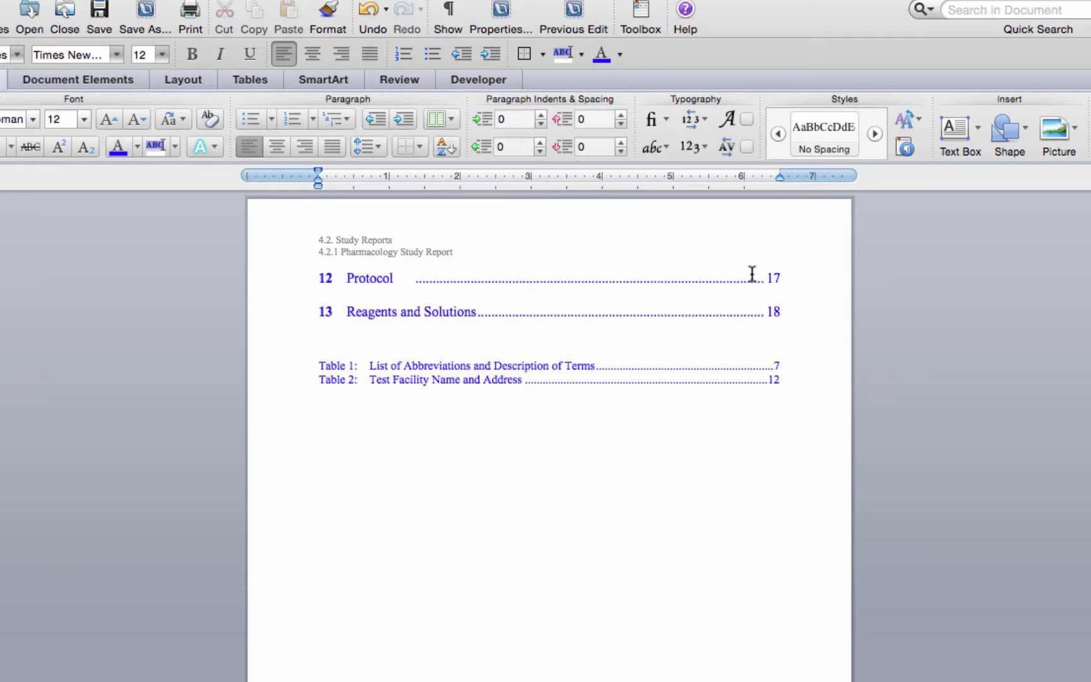
pyautogui.click(388, 348)
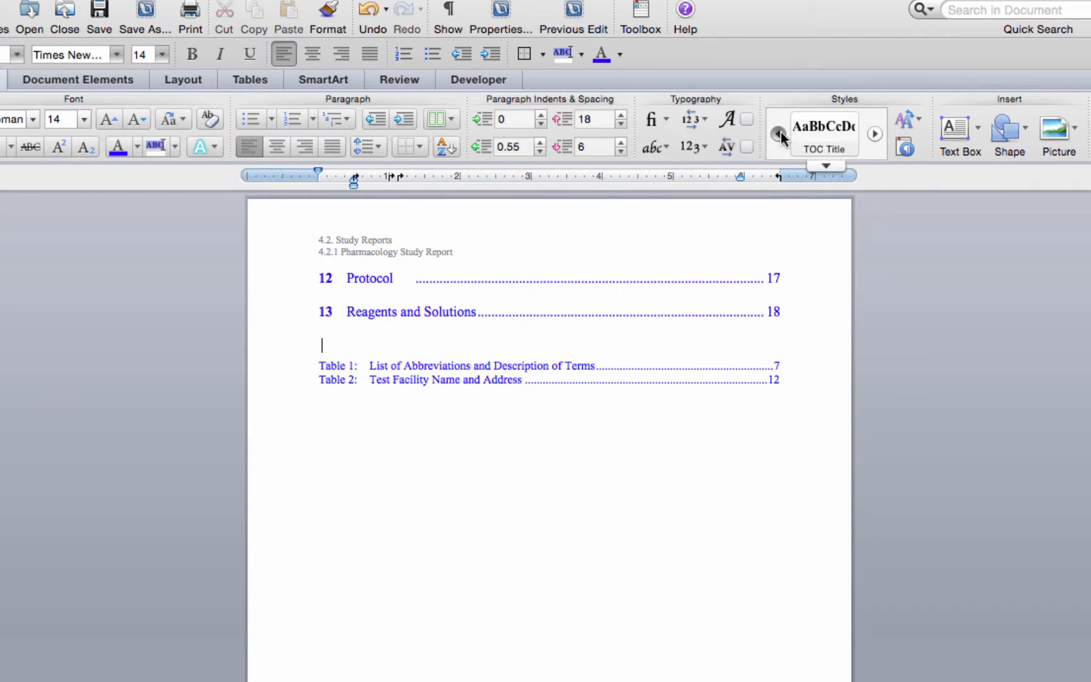
pyautogui.click(823, 129)
pyautogui.write('List of Tables')
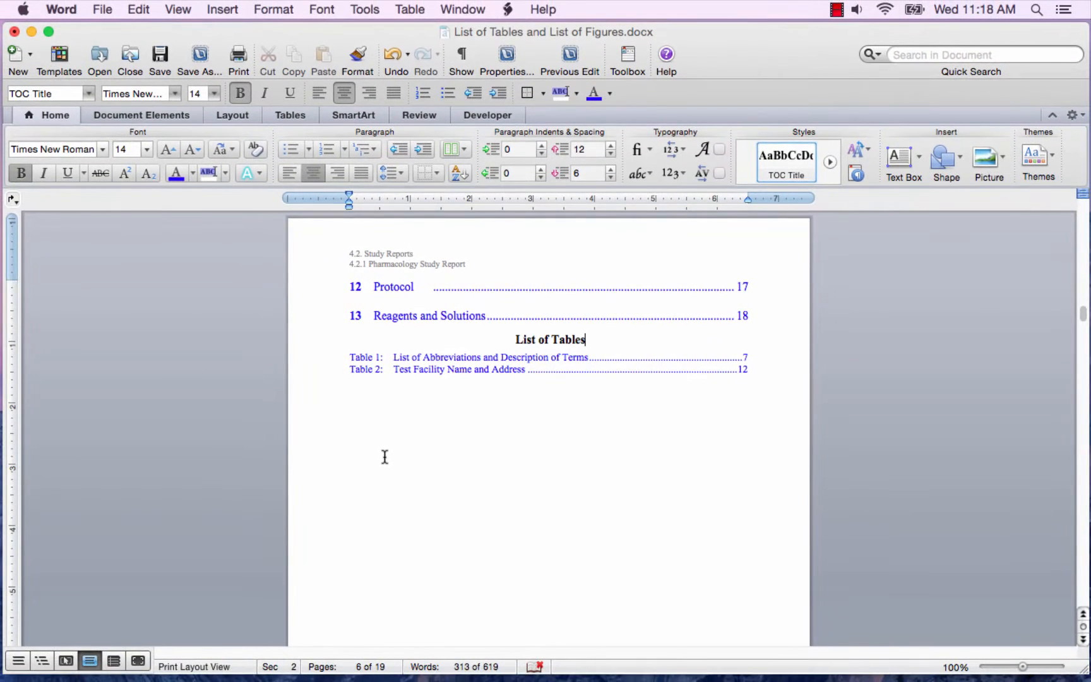
pyautogui.click(373, 426)
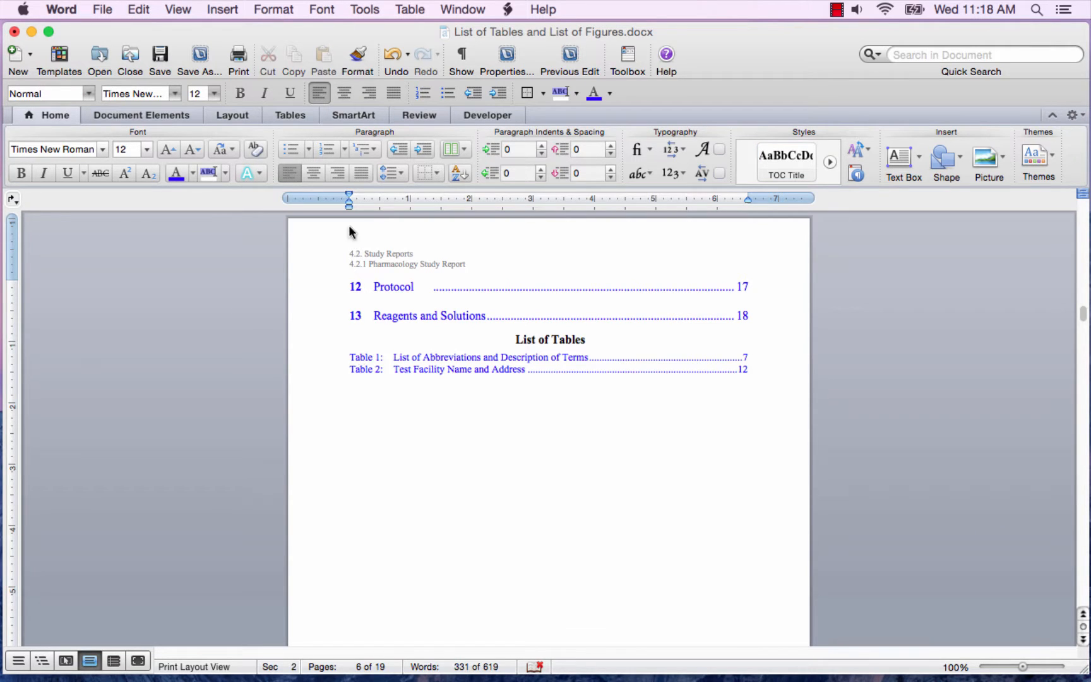
# - Insert a second generated list using Figure captions, showing Figure 1 and Figure 2 below the tables
pyautogui.click(217, 10)
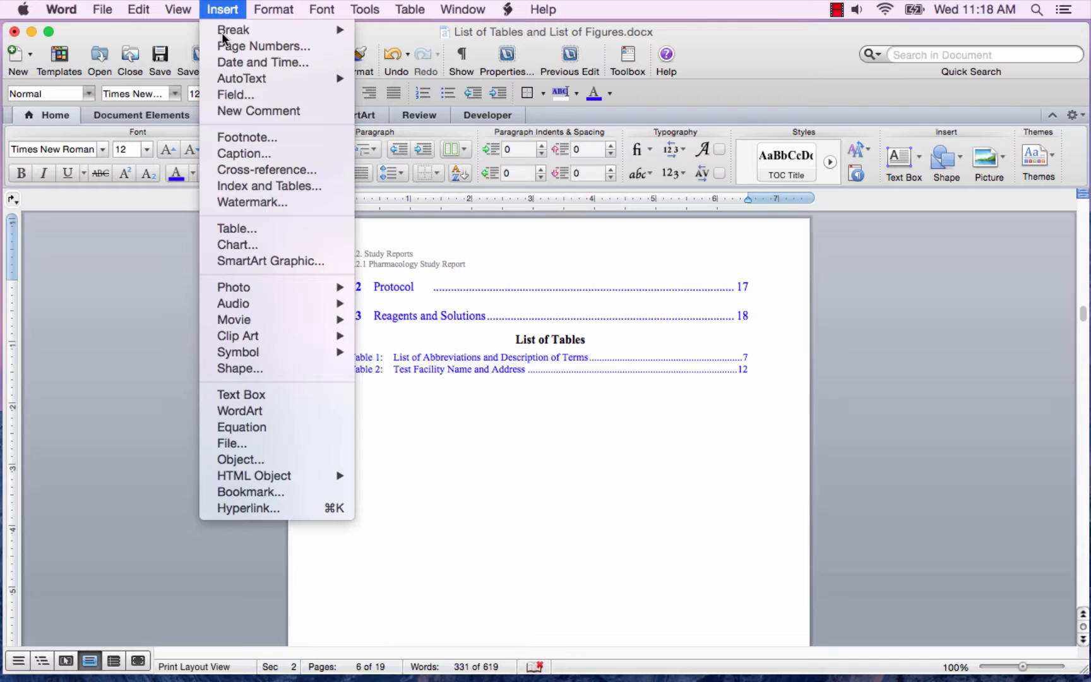
pyautogui.click(296, 185)
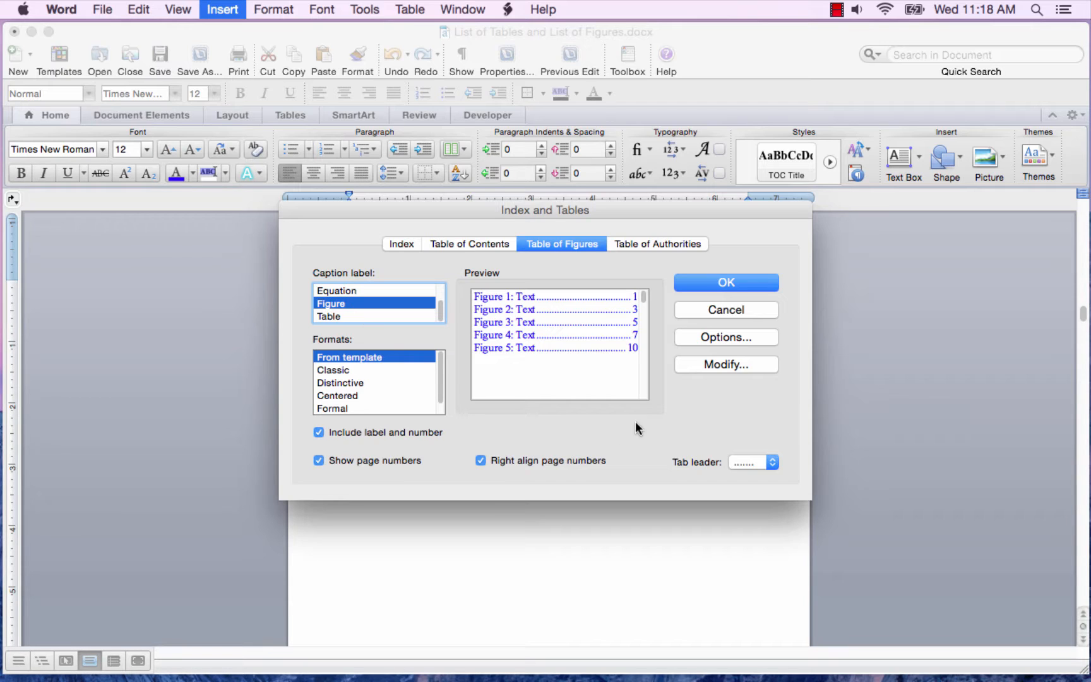
pyautogui.click(727, 284)
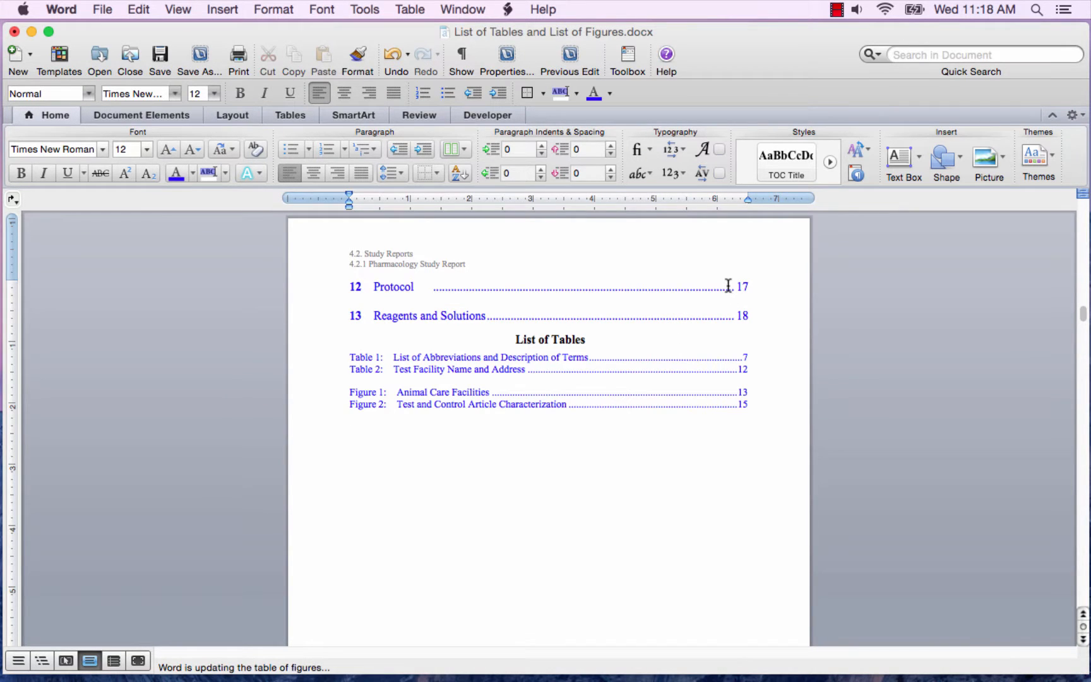
# - Add a line above the figure list and style it TOC Title for the 'List of Figures' heading
pyautogui.click(555, 381)
pyautogui.press('Return')
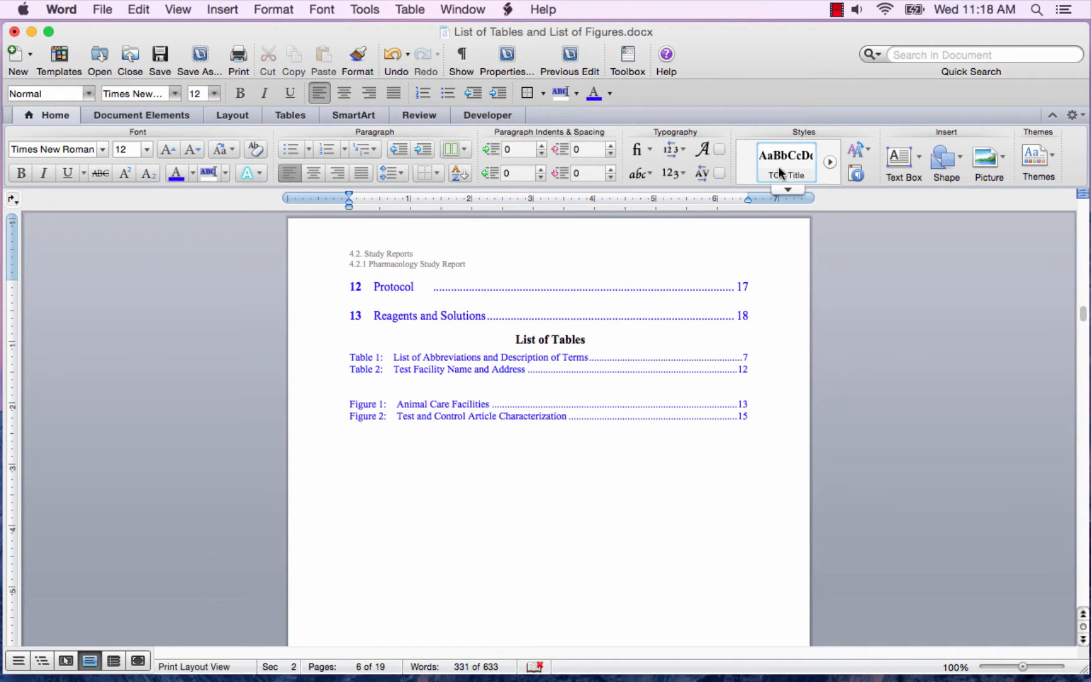
pyautogui.click(778, 167)
pyautogui.write('List of Figures')
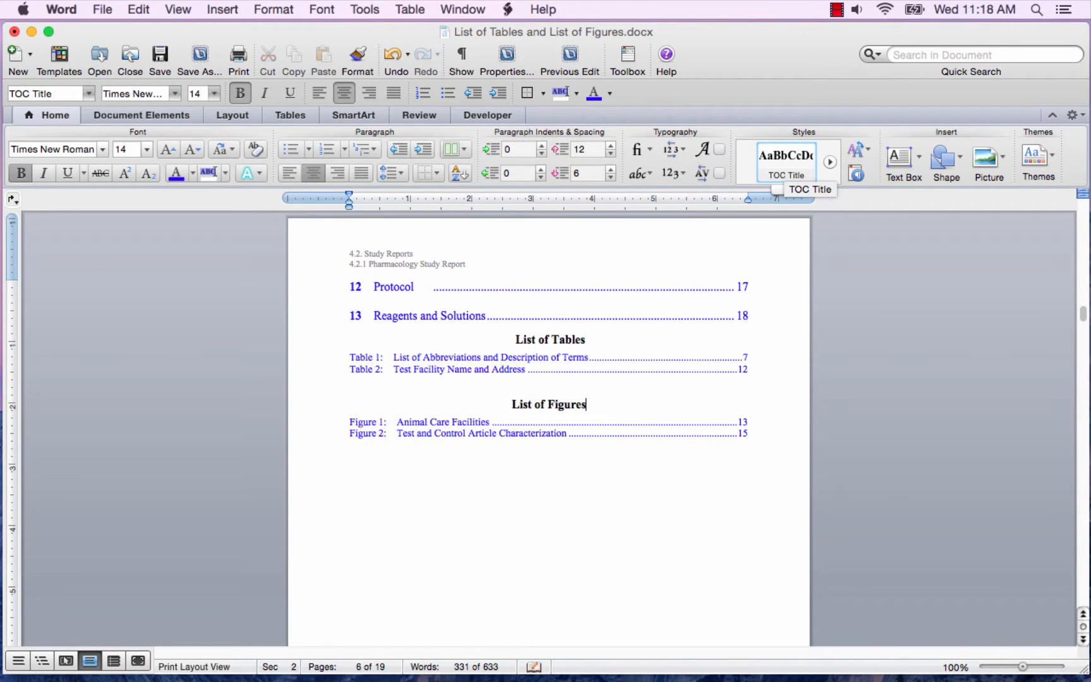